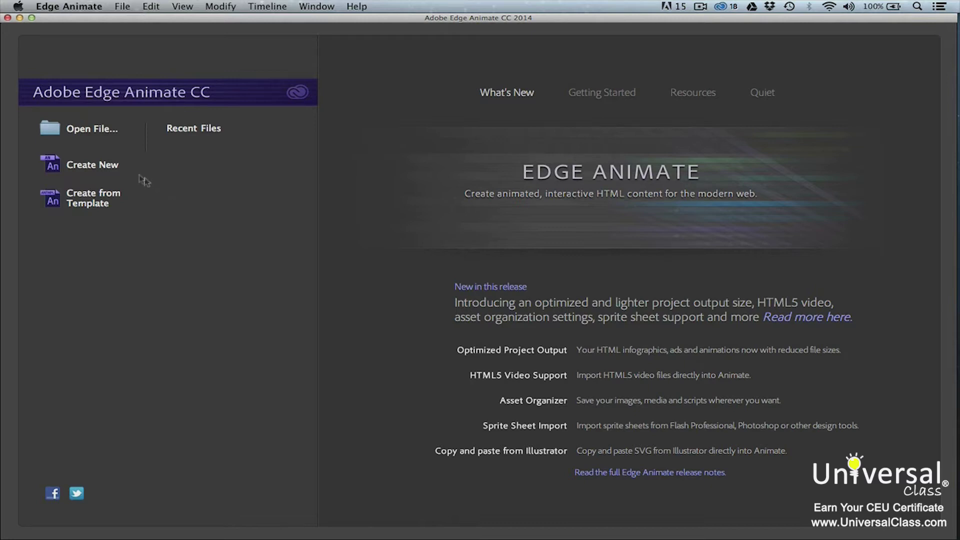
Step: Choose Create New on the welcome screen to open an untitled 550 × 400 px composition
{"action": "left_click", "coordinate": [101, 170]}
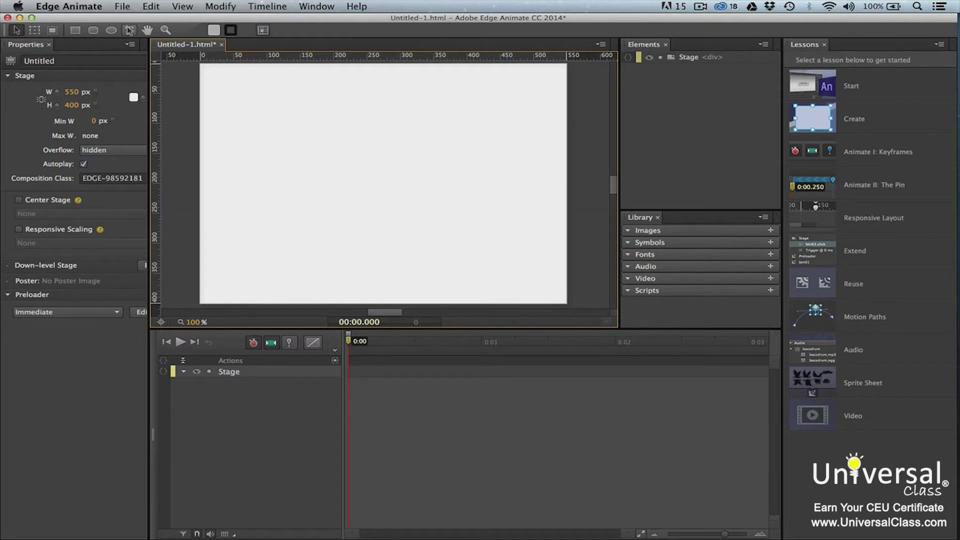
Step: Once Untitled-1 has loaded, open the File menu
{"action": "left_click", "coordinate": [123, 6]}
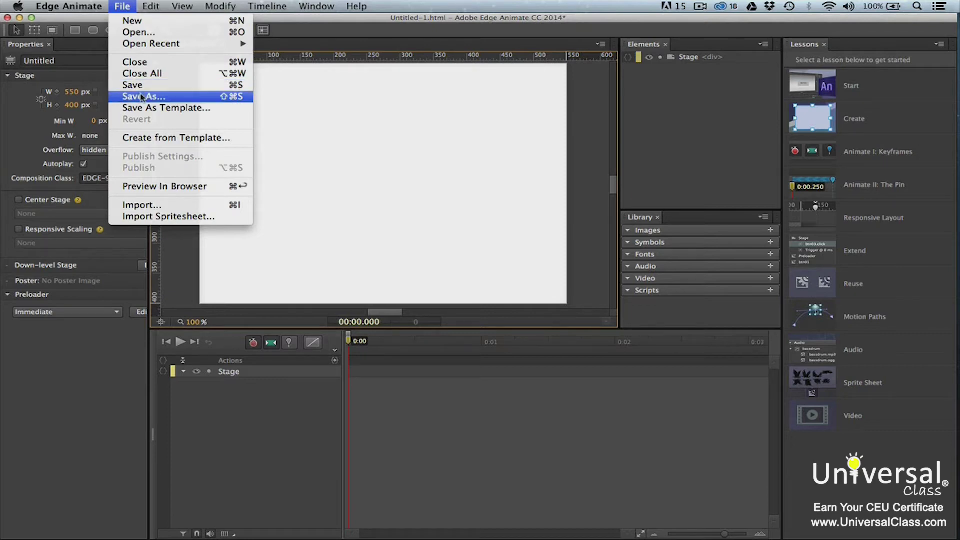
Step: Save the composition to the Desktop under the name New (New.html)
{"action": "left_click", "coordinate": [141, 97]}
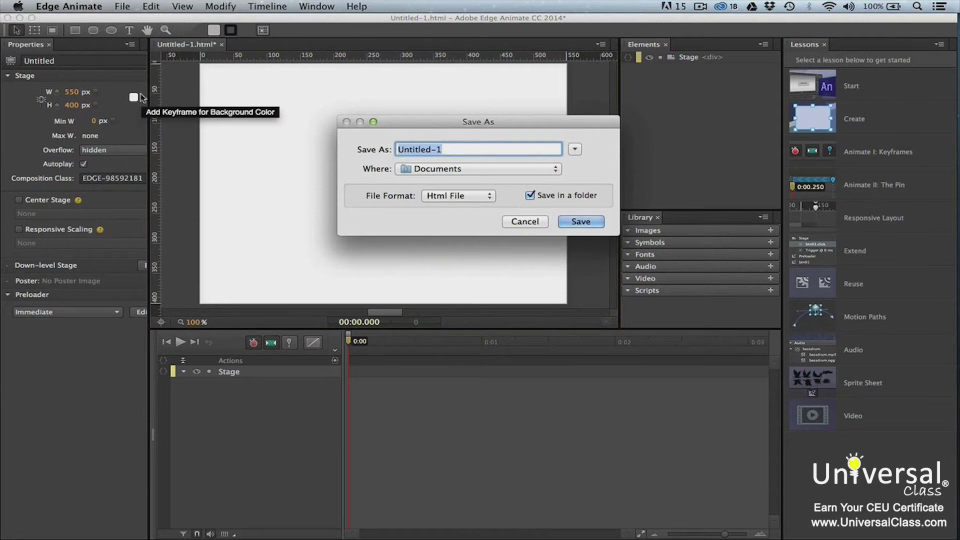
{"action": "left_click", "coordinate": [556, 167]}
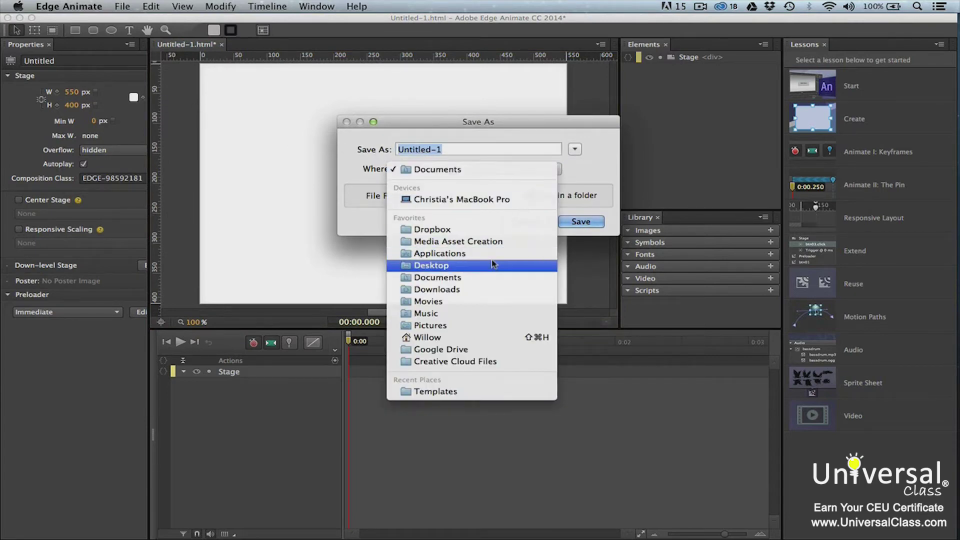
{"action": "left_click", "coordinate": [491, 261]}
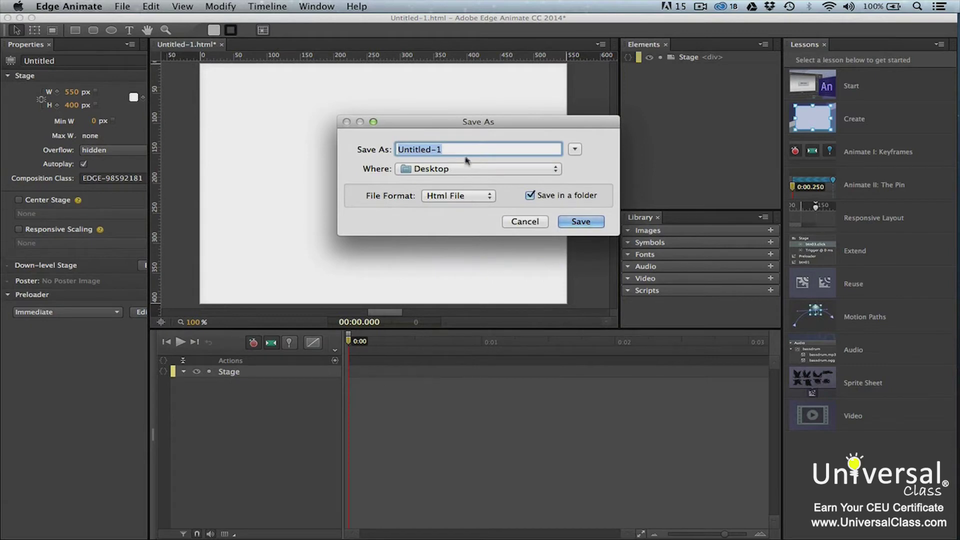
{"action": "type", "text": "New"}
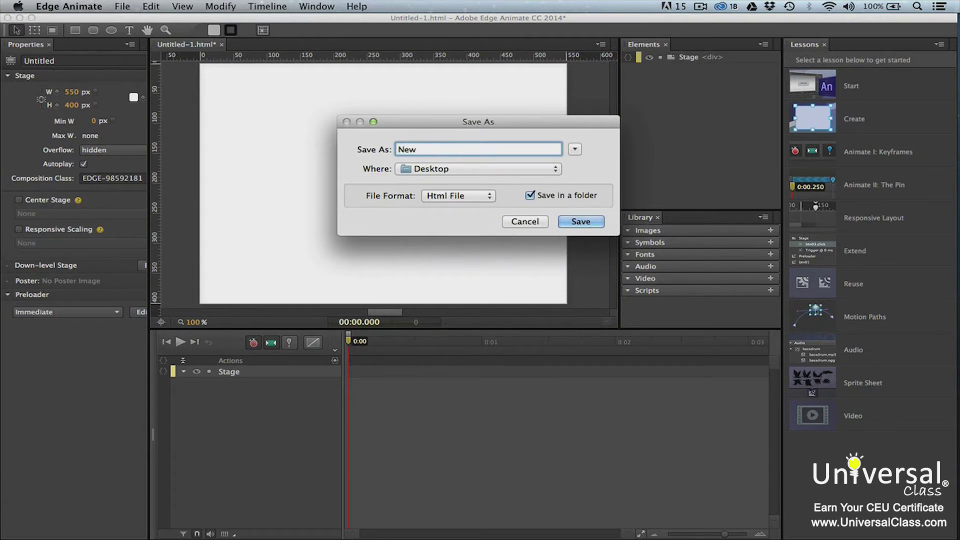
{"action": "left_click", "coordinate": [560, 221]}
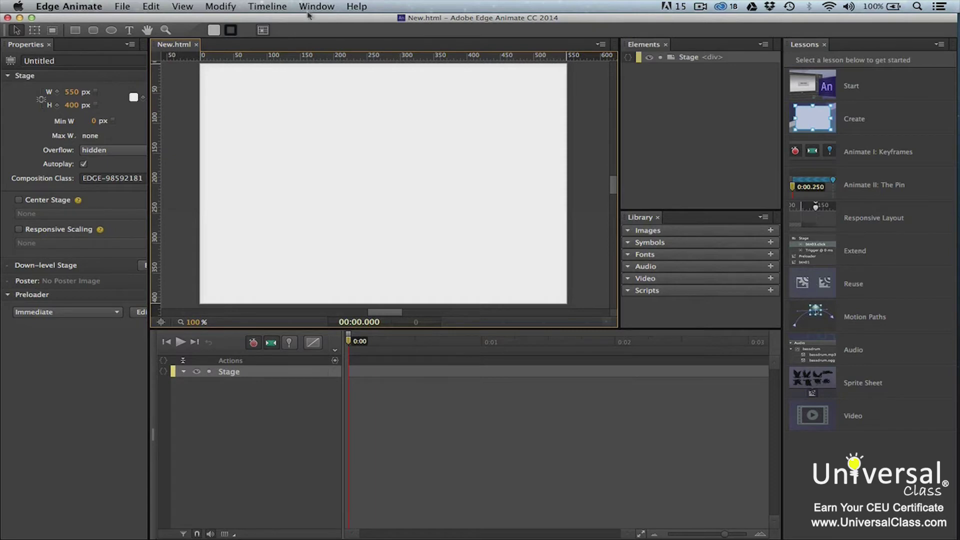
{"action": "left_click", "coordinate": [317, 7]}
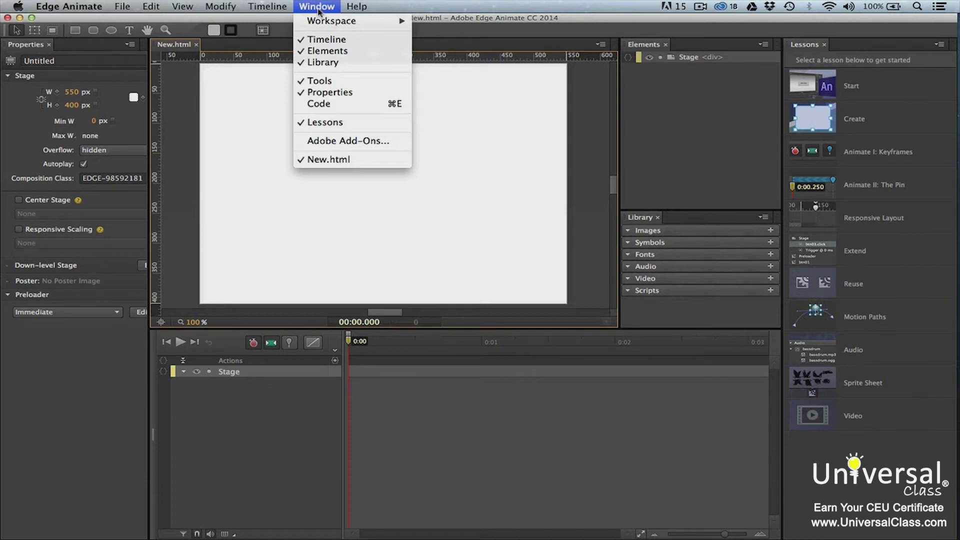
{"action": "left_click", "coordinate": [318, 7]}
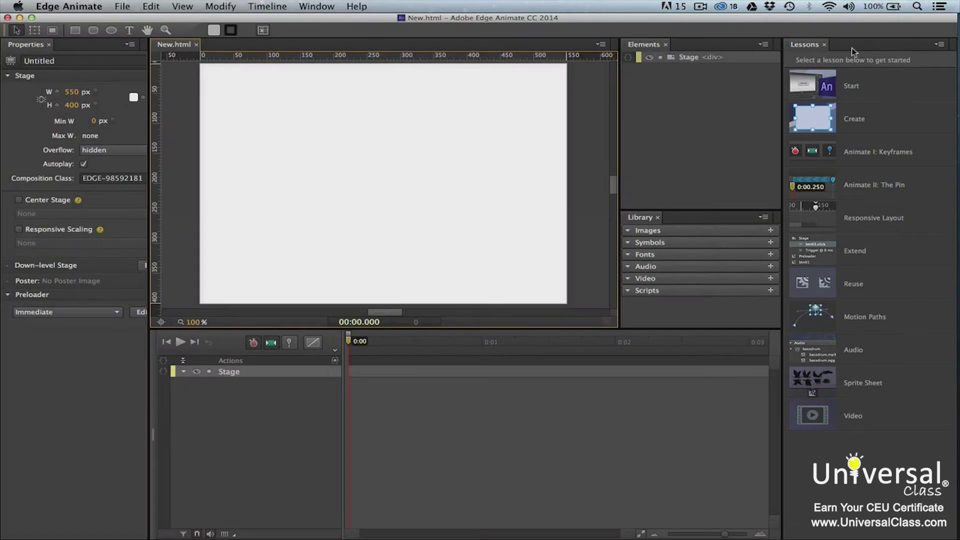
{"action": "left_click", "coordinate": [296, 7]}
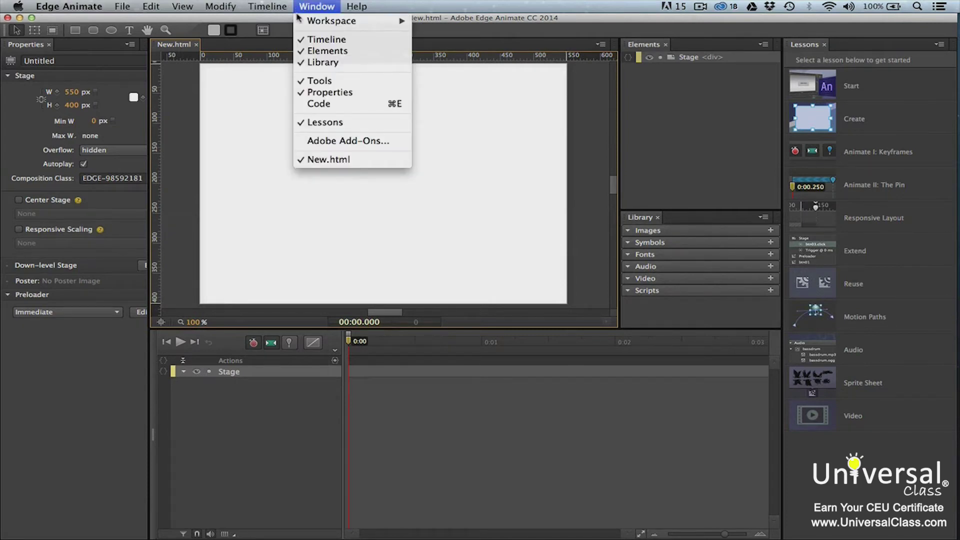
Step: Uncheck Lessons in the Window menu to close the Lessons panel
{"action": "left_click", "coordinate": [308, 122]}
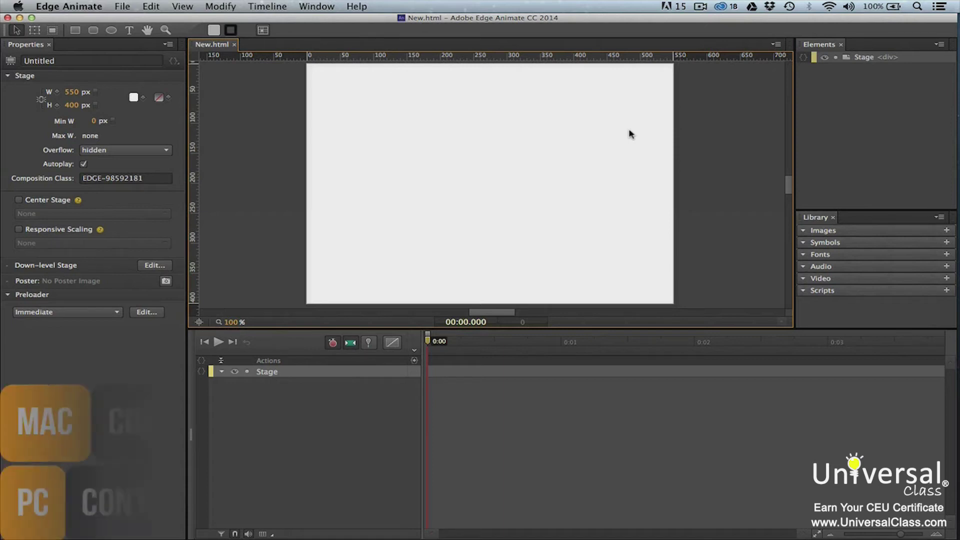
{"action": "key", "text": "super+equal"}
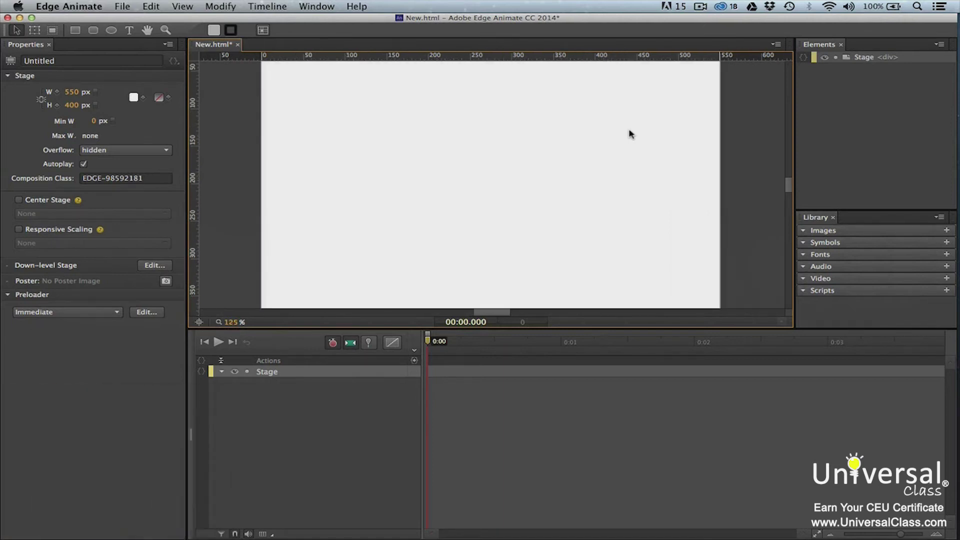
{"action": "key", "text": "super+minus"}
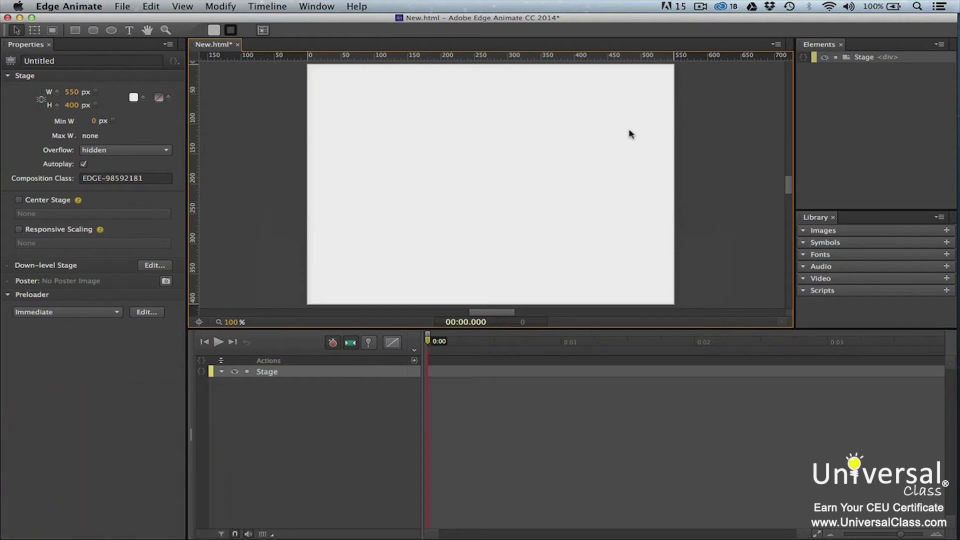
{"action": "key", "text": "super+1"}
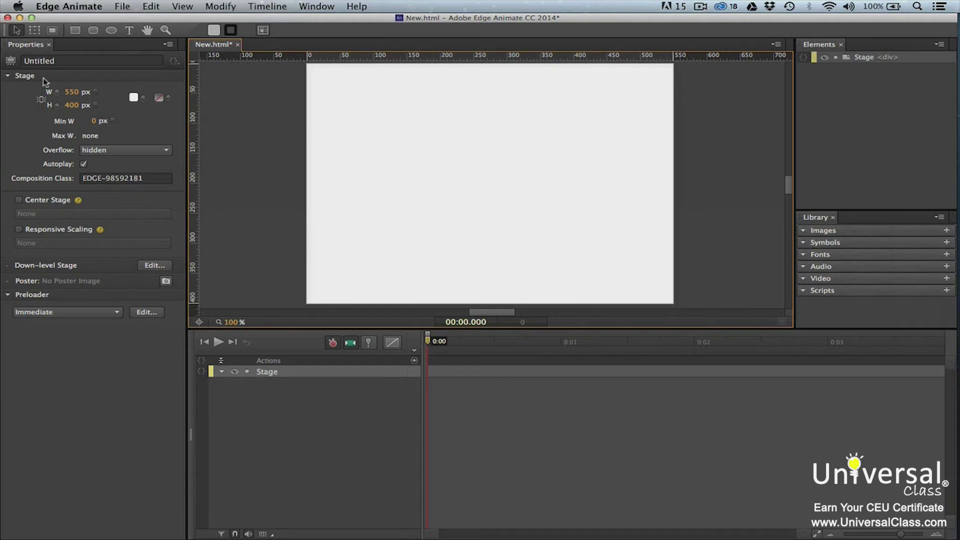
{"action": "left_click", "coordinate": [133, 98]}
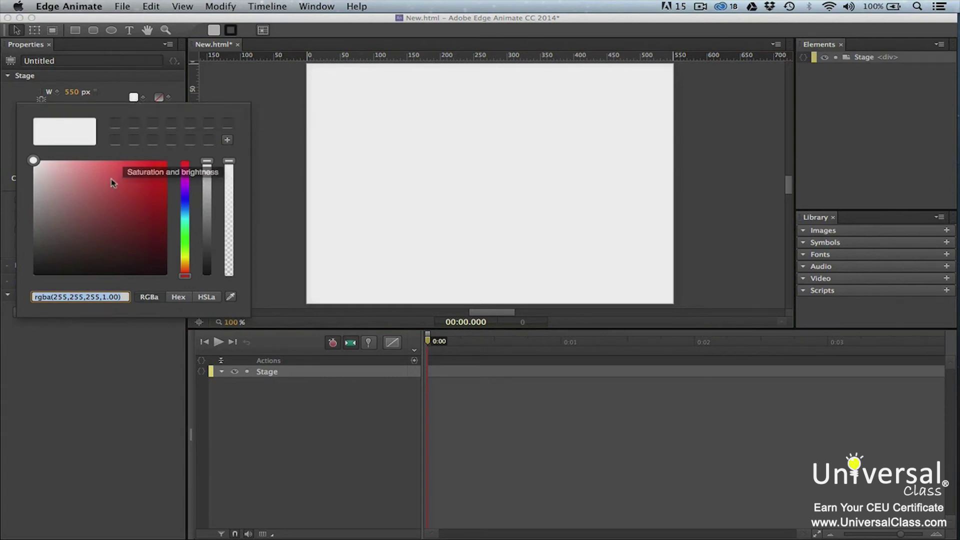
{"action": "left_click", "coordinate": [124, 194]}
{"action": "left_click_drag", "start_coordinate": [124, 194], "coordinate": [126, 200]}
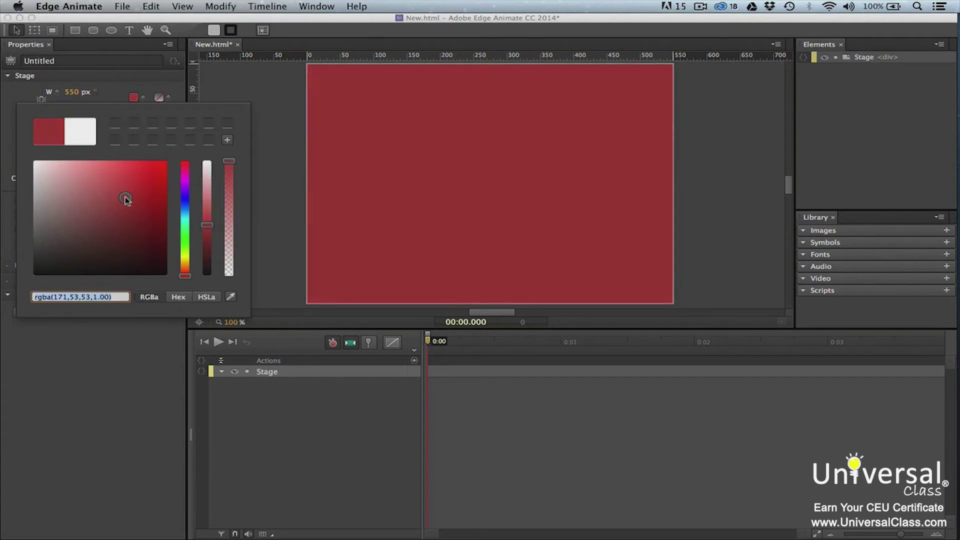
{"action": "left_click", "coordinate": [281, 172]}
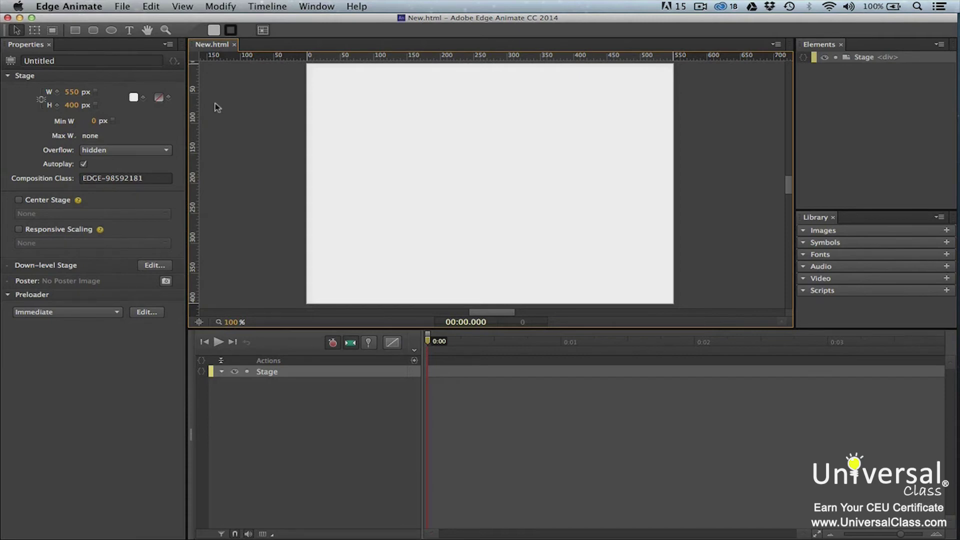
Step: Pick the Rectangle Tool and set its fill colour to green rgba(60,156,100)
{"action": "left_click", "coordinate": [76, 31]}
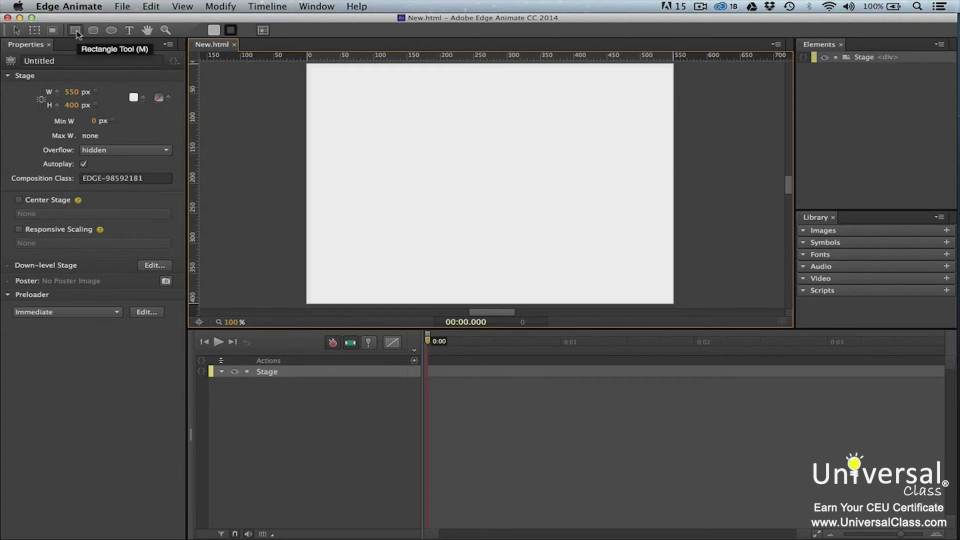
{"action": "left_click", "coordinate": [214, 30]}
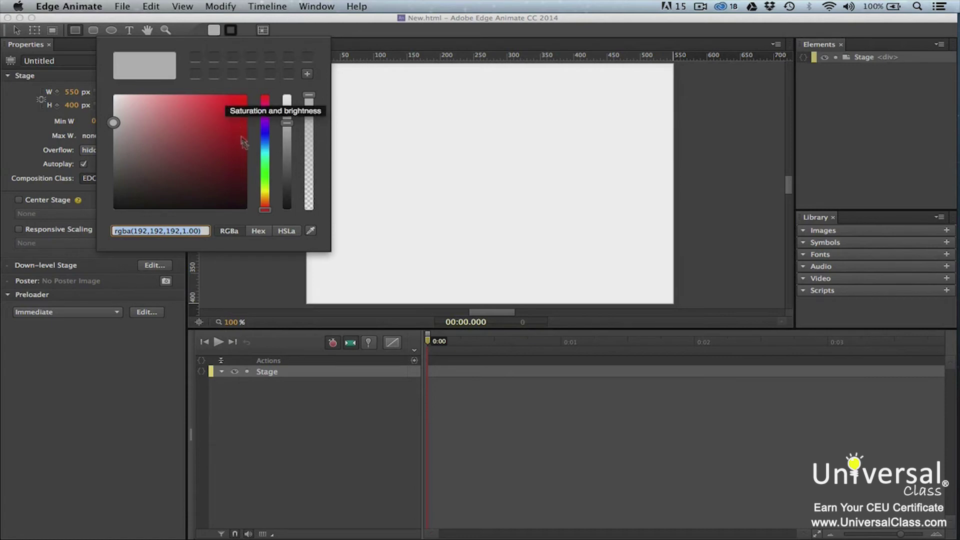
{"action": "left_click", "coordinate": [265, 163]}
{"action": "left_click", "coordinate": [195, 139]}
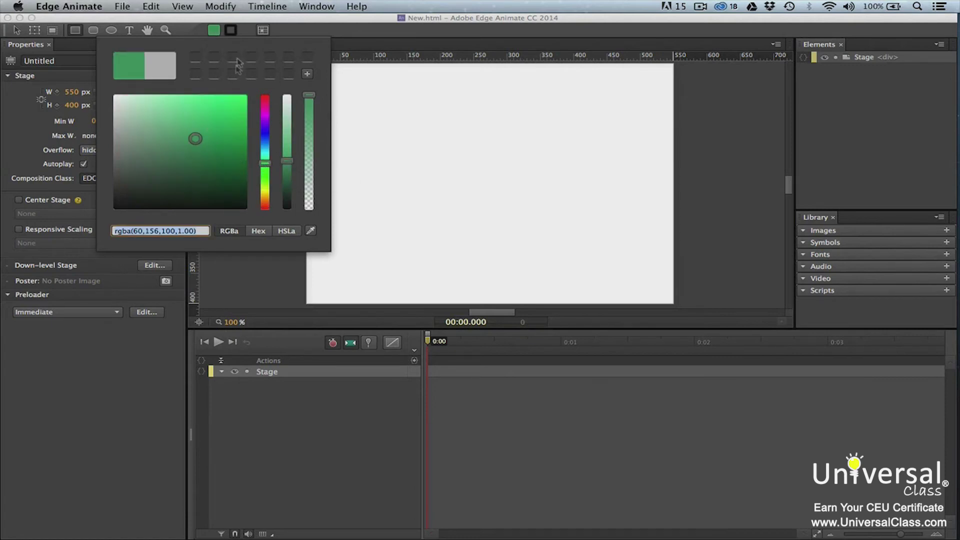
Step: Set the rectangle border colour to light grey rgba(173,169,169)
{"action": "left_click", "coordinate": [234, 32]}
{"action": "left_click", "coordinate": [235, 34]}
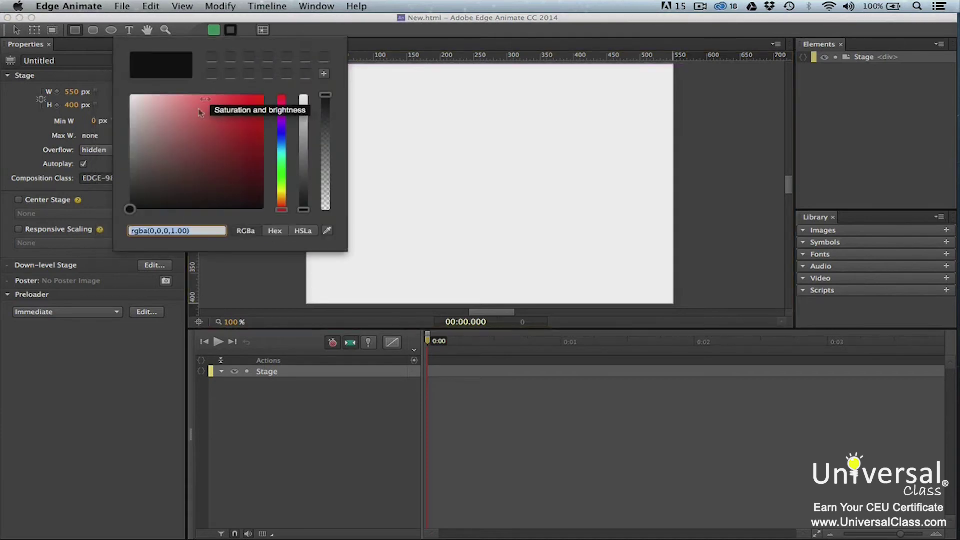
{"action": "left_click", "coordinate": [133, 134]}
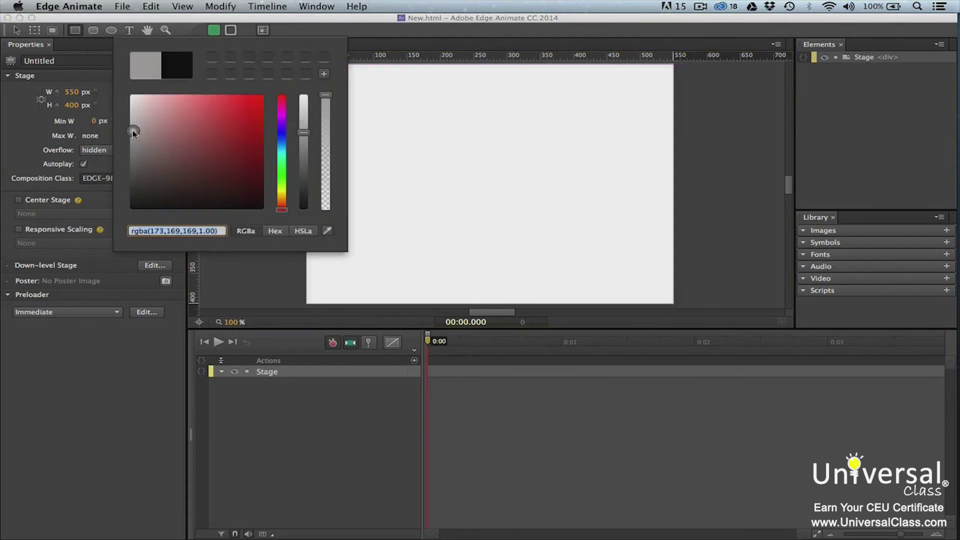
{"action": "left_click", "coordinate": [245, 33]}
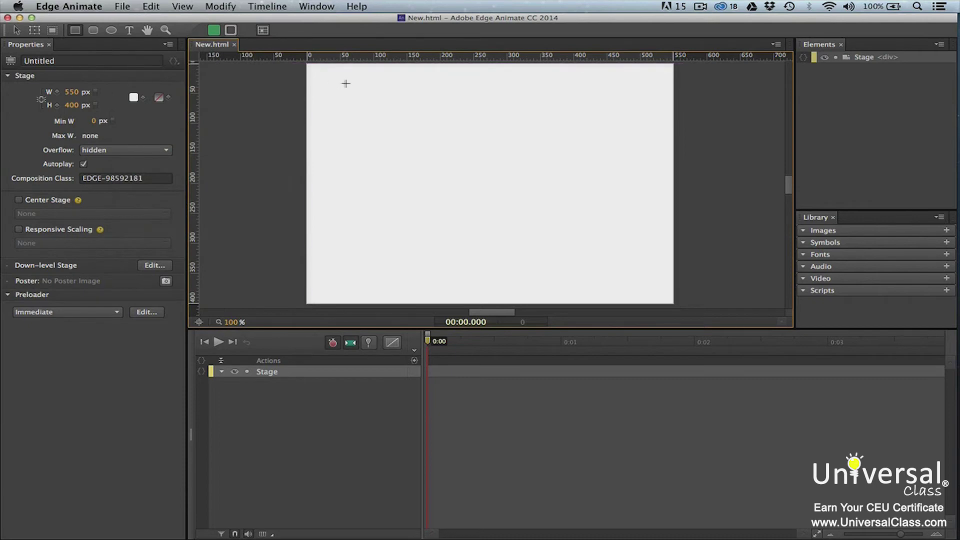
Step: Drag out a green 160 × 138 px rectangle at X 54, Y 33 on the stage
{"action": "left_click_drag", "start_coordinate": [342, 83], "coordinate": [450, 166]}
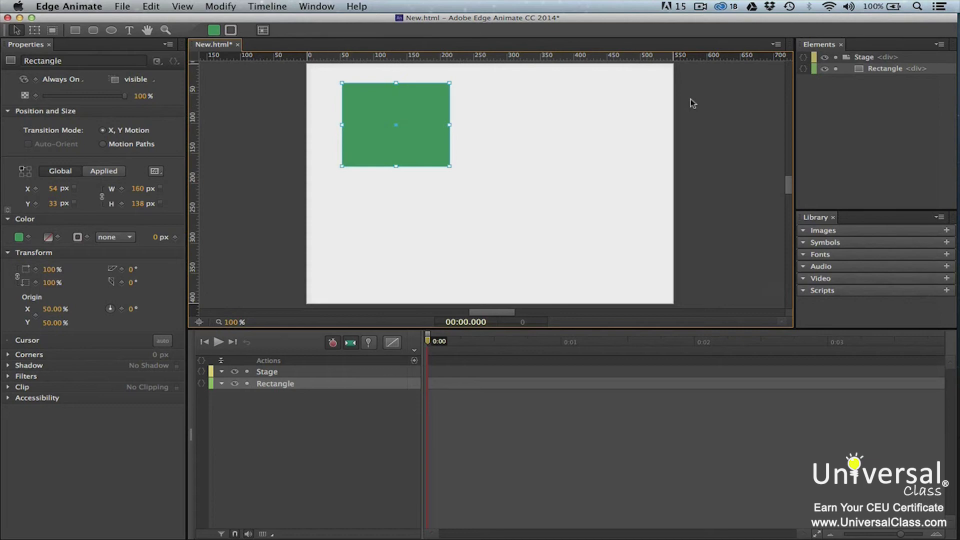
Step: Rename the Rectangle row in the Elements panel to Greenrectangle
{"action": "left_click", "coordinate": [893, 70]}
{"action": "double_click", "coordinate": [893, 70]}
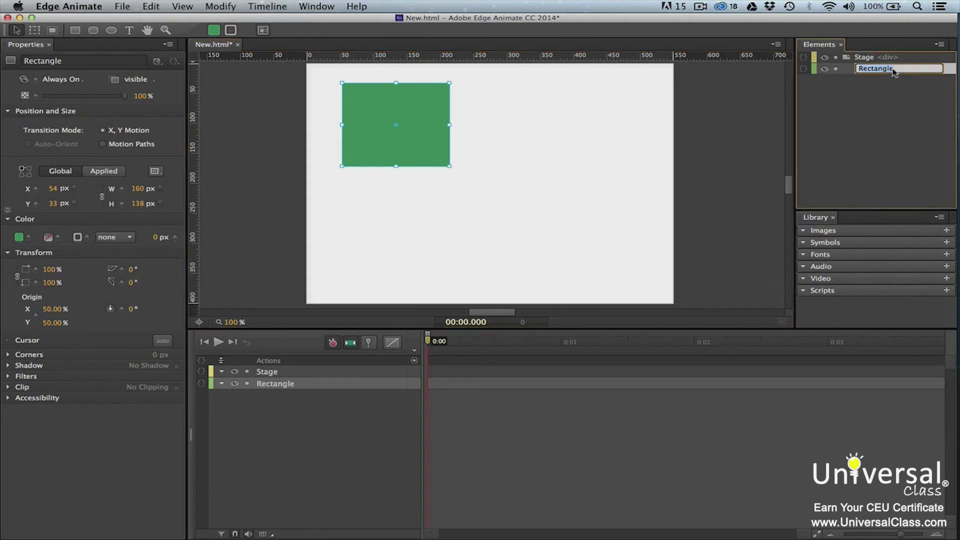
{"action": "type", "text": "Greenrectangle"}
{"action": "key", "text": "Return"}
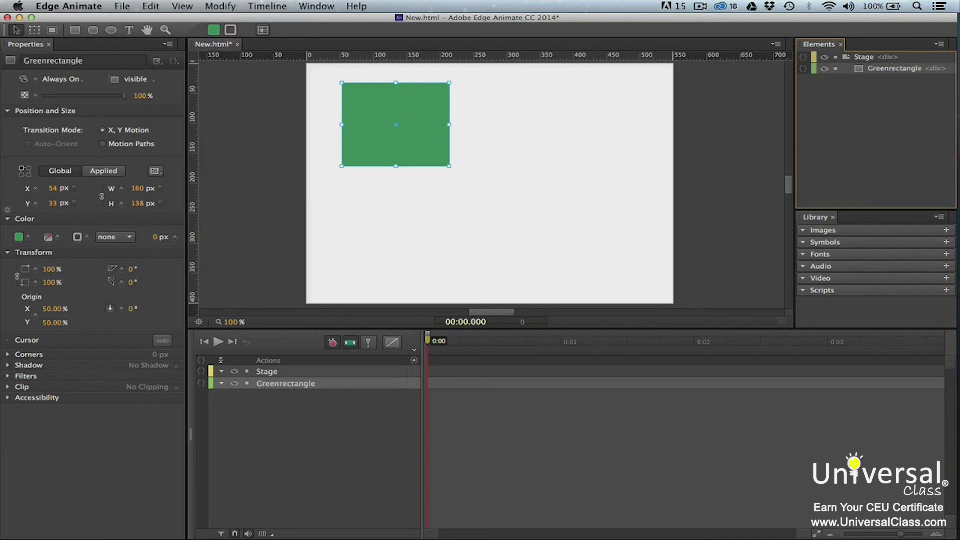
Step: Drag Greenrectangle down and right toward the stage centre, then deselect it
{"action": "left_click", "coordinate": [214, 86]}
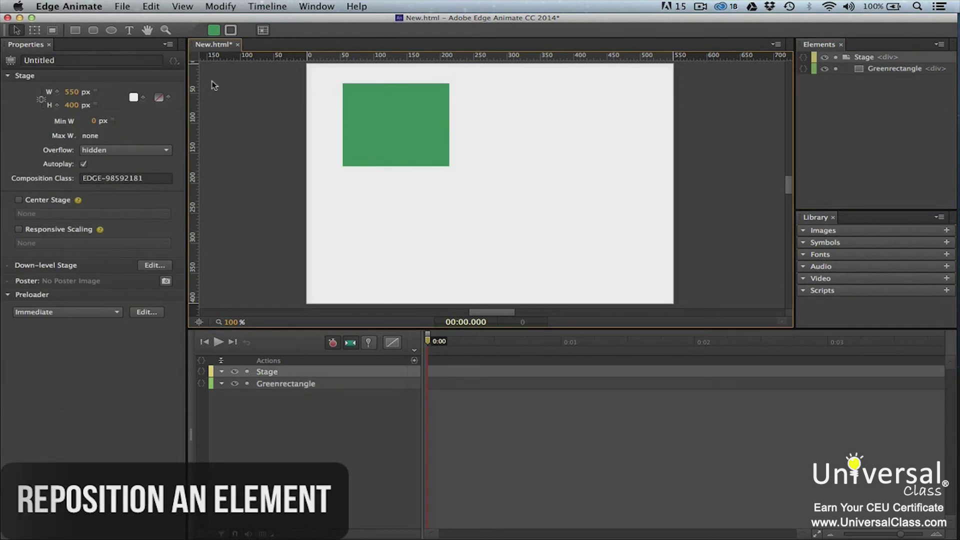
{"action": "left_click", "coordinate": [16, 31]}
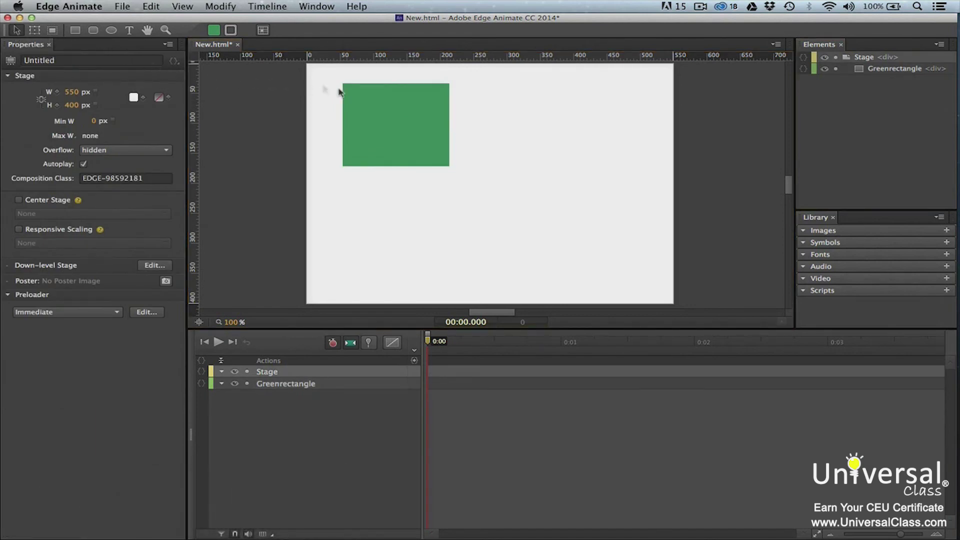
{"action": "left_click_drag", "start_coordinate": [370, 108], "coordinate": [464, 158]}
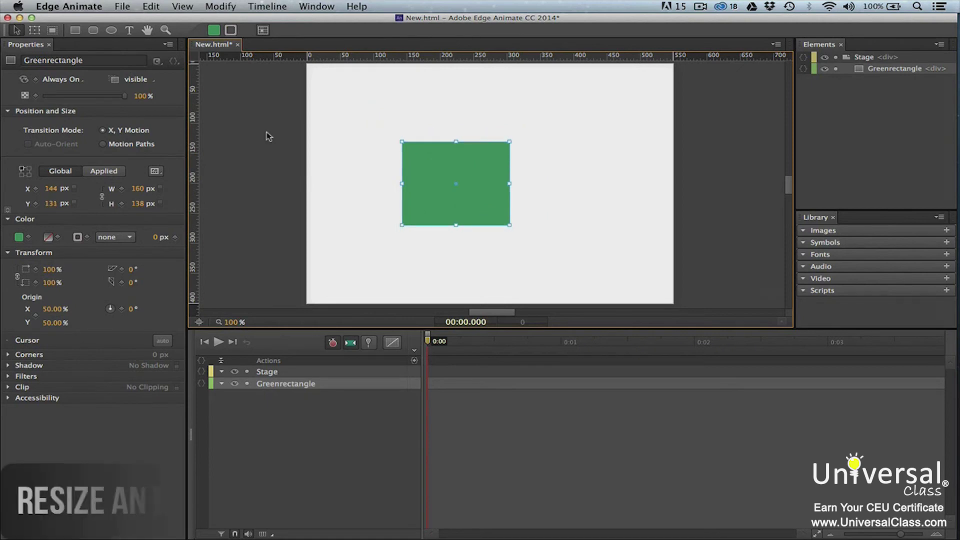
{"action": "left_click", "coordinate": [266, 131]}
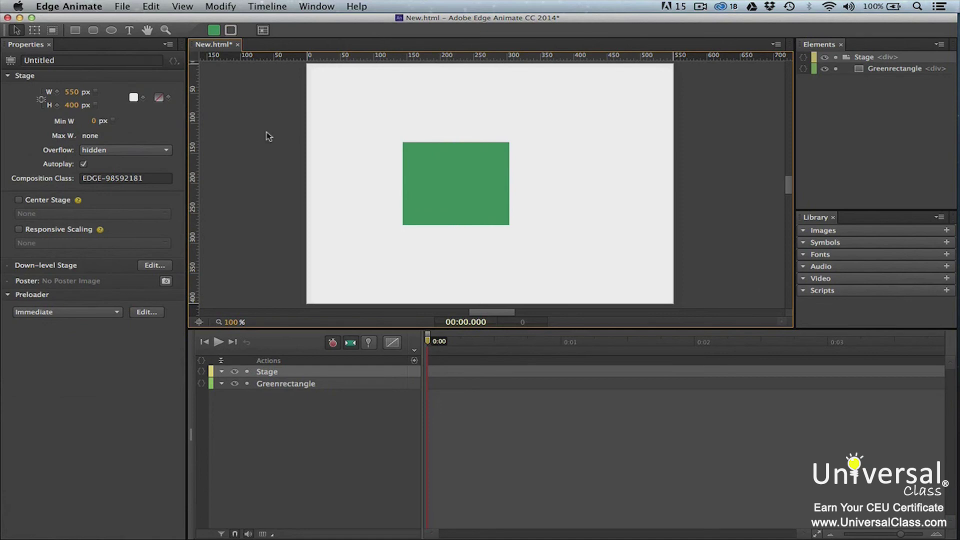
Step: Enter width 200 and height 140 px for Greenrectangle in Properties, then deselect it
{"action": "left_click", "coordinate": [446, 169]}
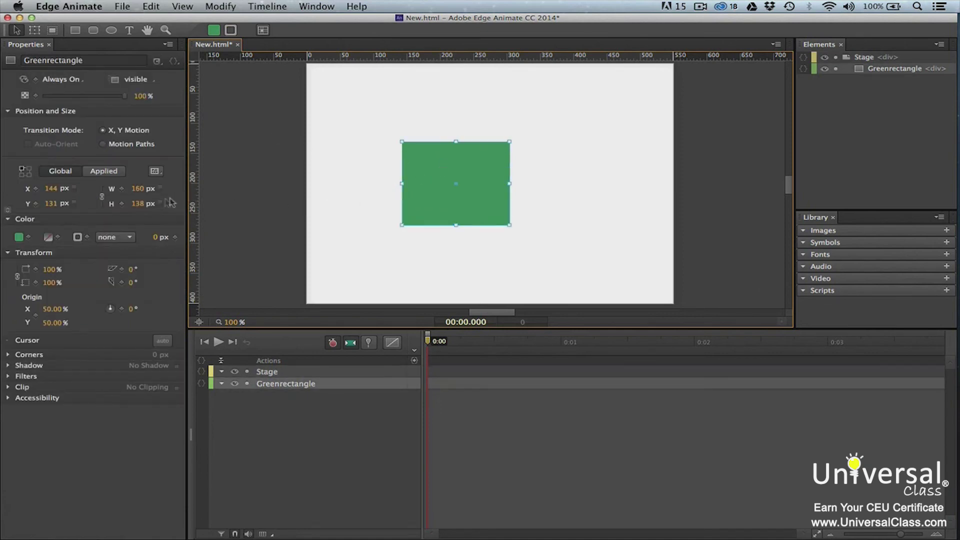
{"action": "left_click", "coordinate": [137, 192]}
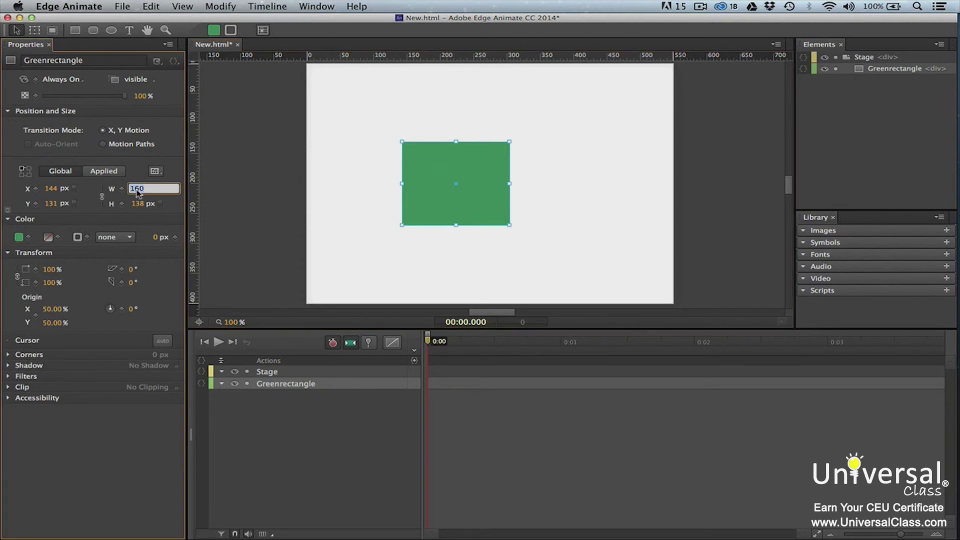
{"action": "type", "text": "200"}
{"action": "left_click", "coordinate": [142, 205]}
{"action": "type", "text": "14"}
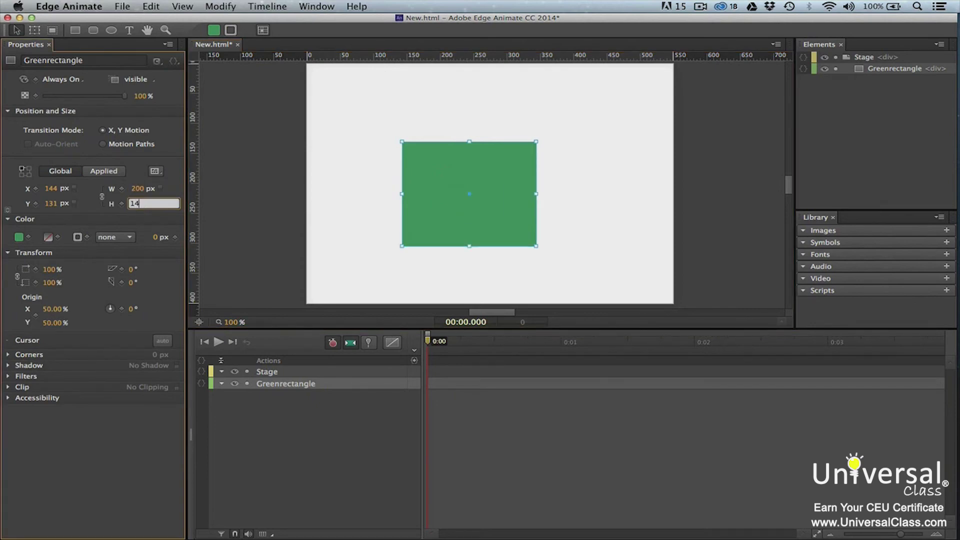
{"action": "type", "text": "0"}
{"action": "key", "text": "Return"}
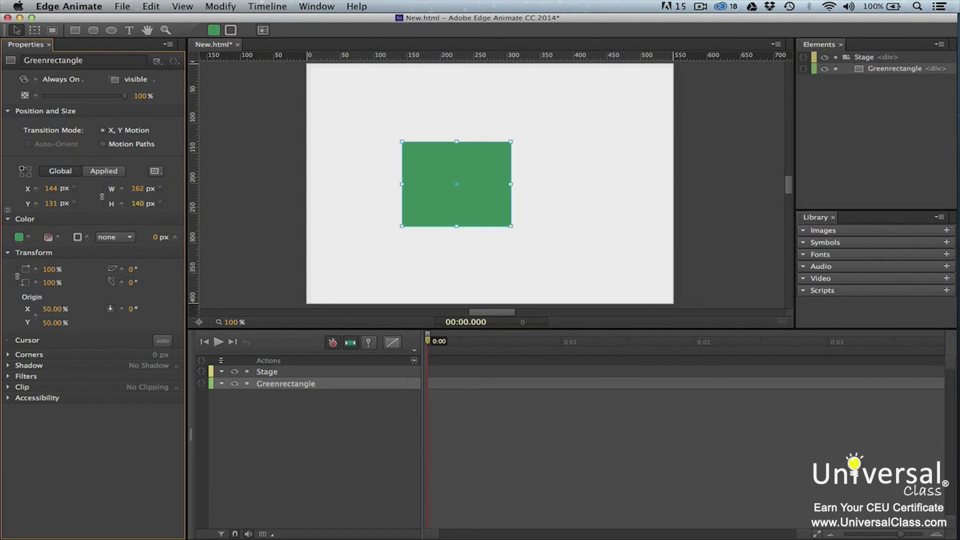
{"action": "left_click", "coordinate": [242, 97]}
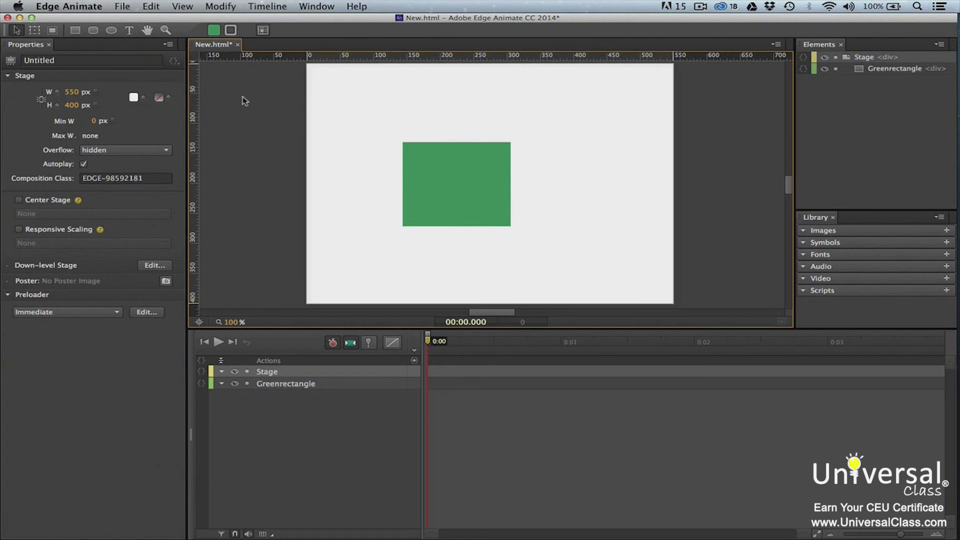
Step: Add a text element reading 'Hello World' near the stage's upper left, correcting a typo
{"action": "left_click", "coordinate": [128, 33]}
{"action": "left_click", "coordinate": [353, 90]}
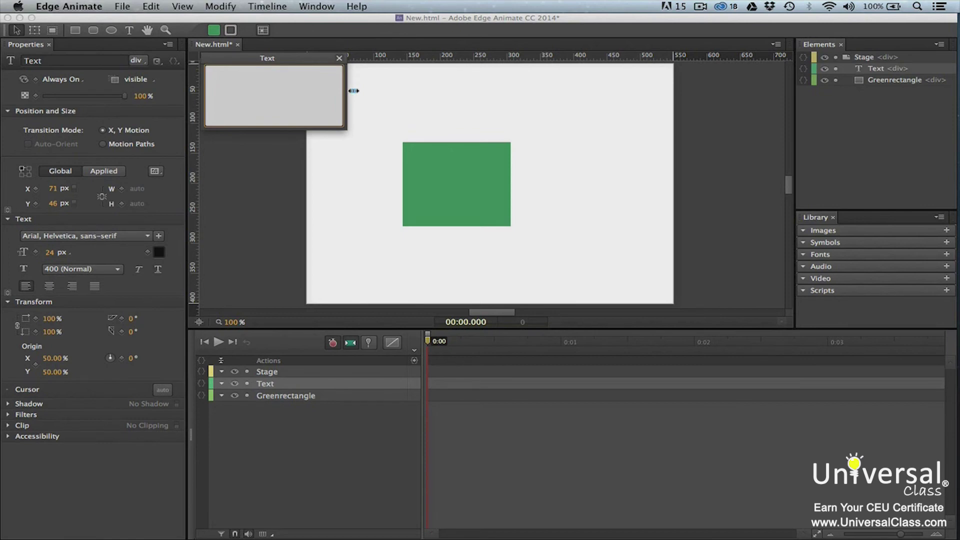
{"action": "left_click", "coordinate": [354, 91]}
{"action": "type", "text": "Hello Word"}
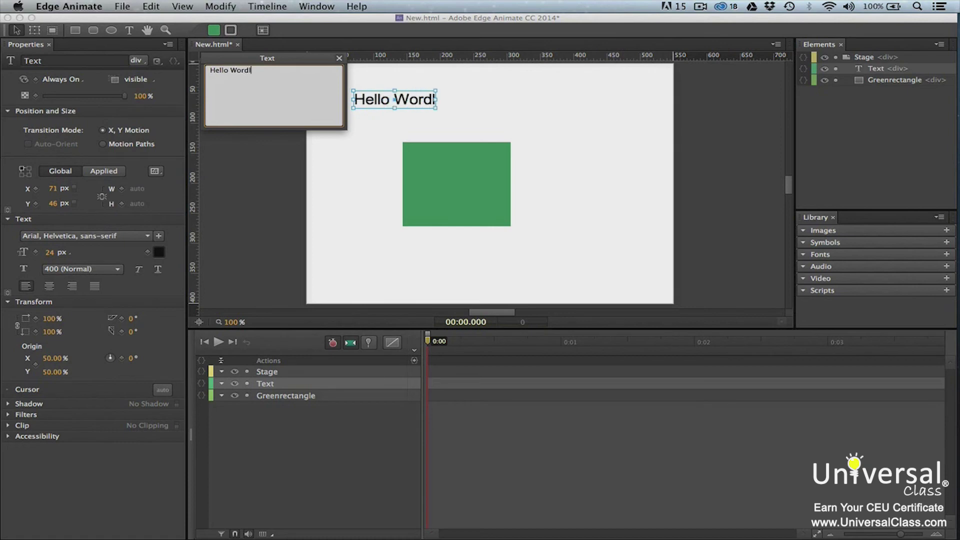
{"action": "key", "text": "BackSpace"}
{"action": "type", "text": "ld"}
{"action": "double_click", "coordinate": [350, 88]}
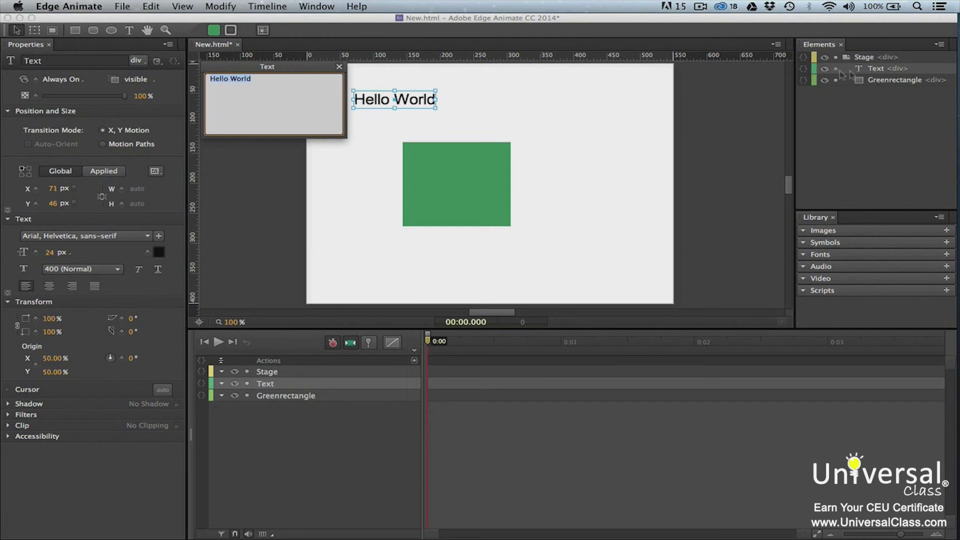
Step: Finish editing the text and rename the Text element to 'Hello' in the Elements panel
{"action": "left_click", "coordinate": [876, 70]}
{"action": "left_click", "coordinate": [876, 70]}
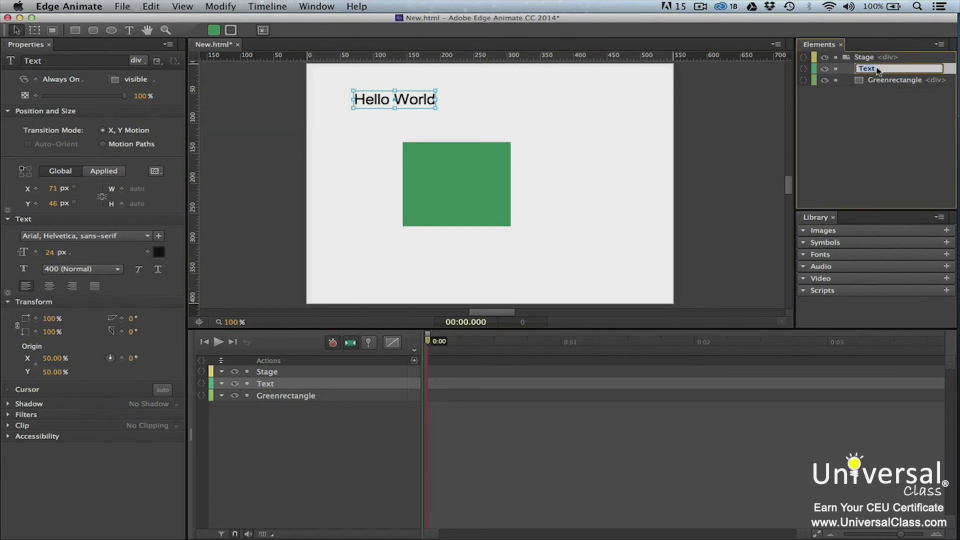
{"action": "type", "text": "Hello"}
{"action": "key", "text": "Return"}
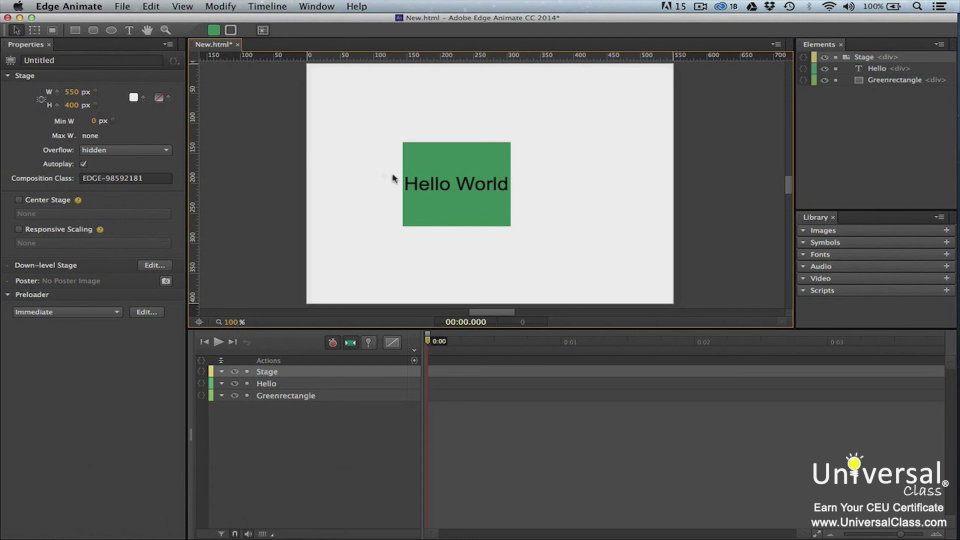
{"action": "left_click", "coordinate": [444, 185]}
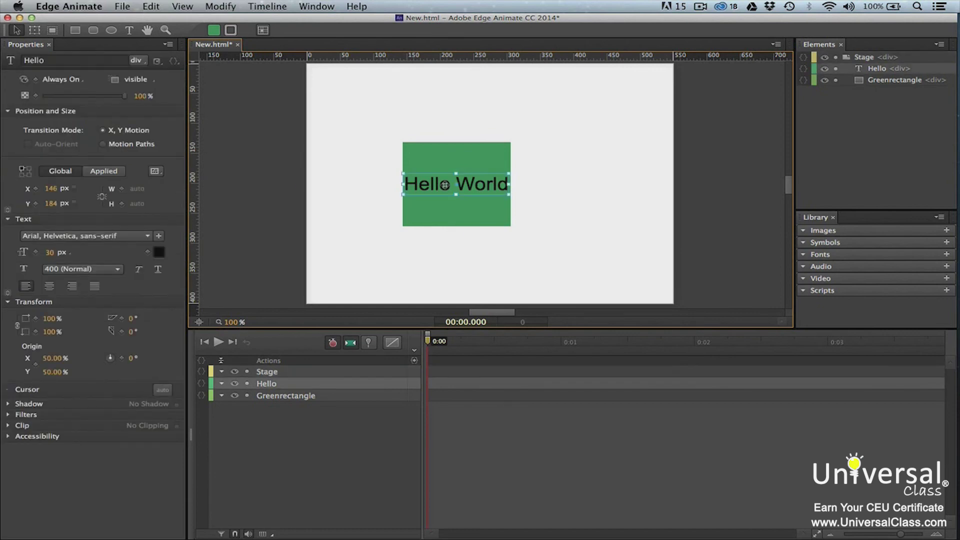
{"action": "mouse_move", "coordinate": [445, 185]}
{"action": "left_mouse_down"}
{"action": "mouse_move", "coordinate": [445, 163]}
{"action": "mouse_move", "coordinate": [444, 185]}
{"action": "left_mouse_up"}
{"action": "left_click", "coordinate": [366, 216]}
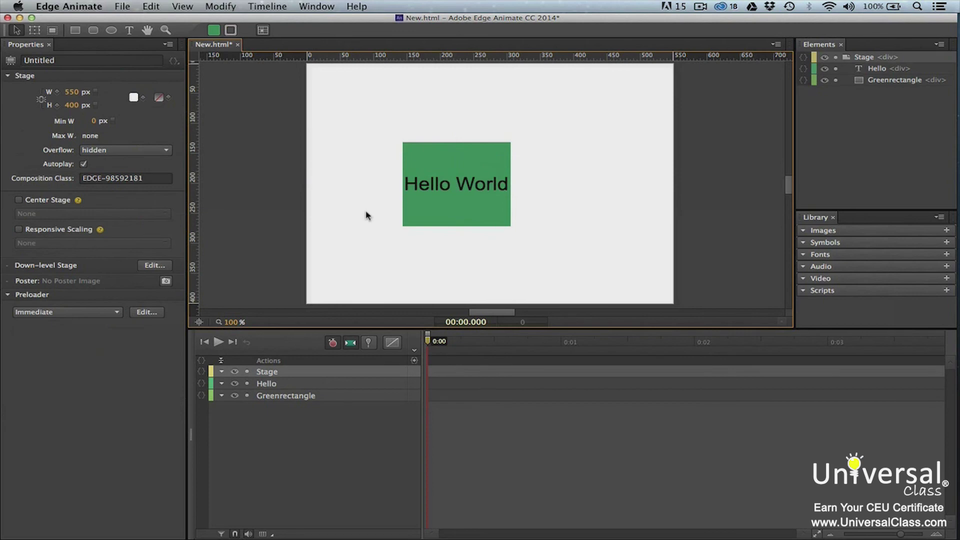
{"action": "left_click", "coordinate": [880, 71]}
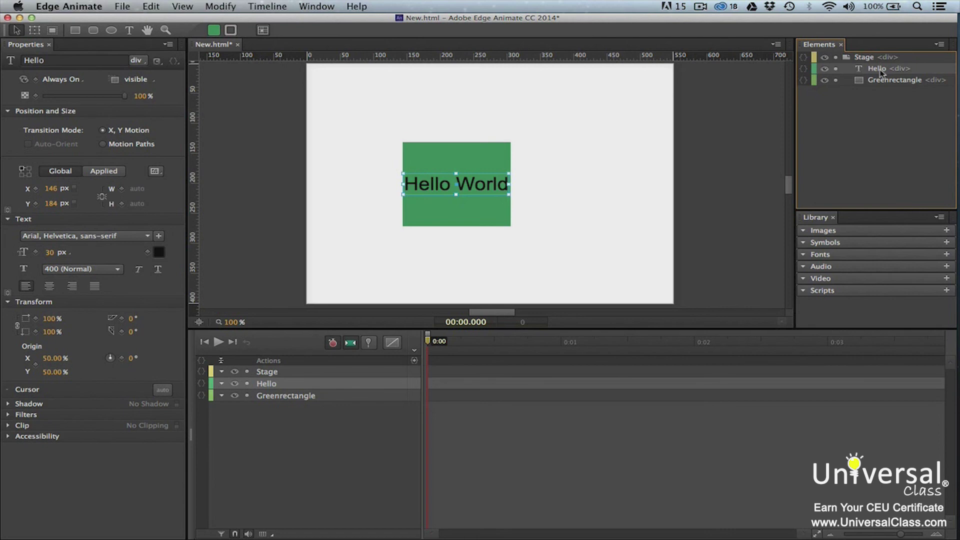
Step: Apply Arrange > Send Backward to the Hello element, then deselect it on the stage
{"action": "right_click", "coordinate": [881, 73]}
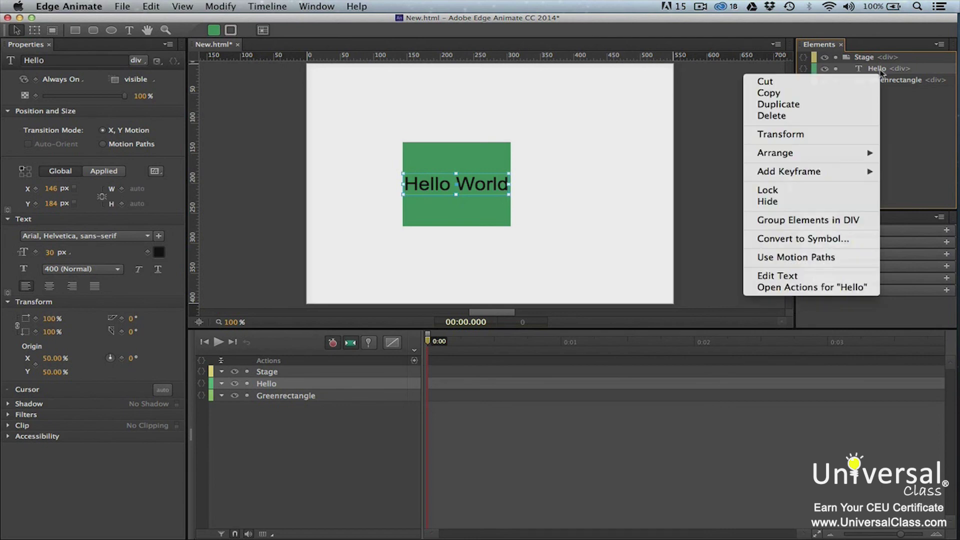
{"action": "mouse_move", "coordinate": [863, 155]}
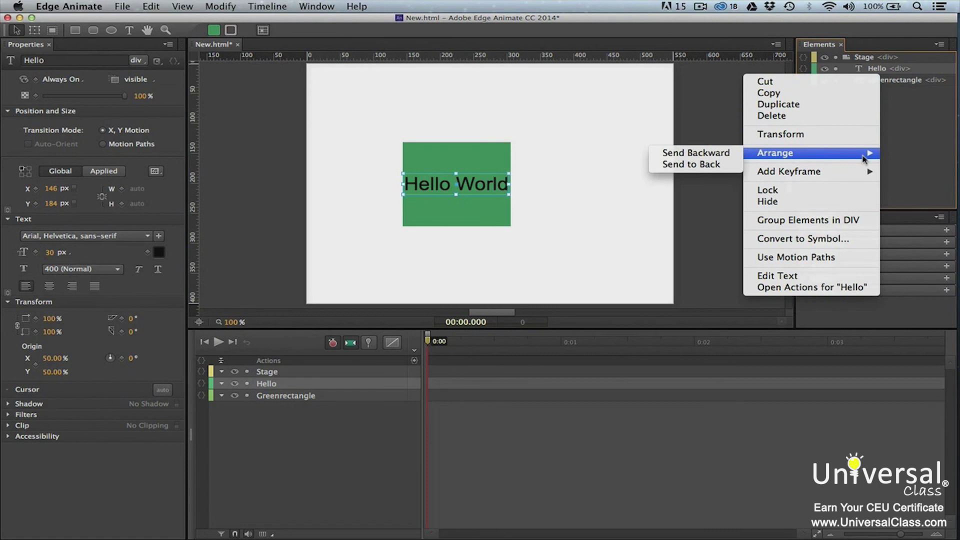
{"action": "left_click", "coordinate": [733, 153]}
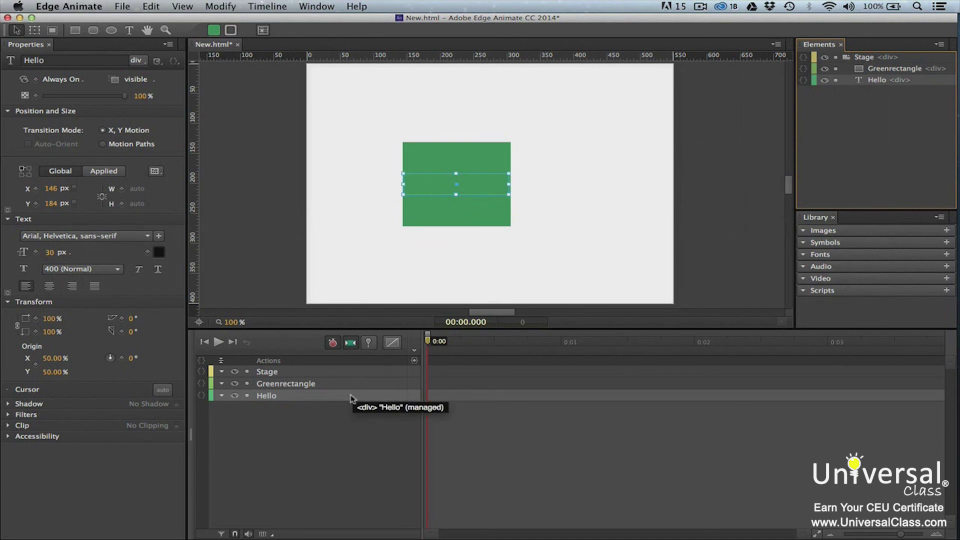
{"action": "left_click", "coordinate": [639, 181]}
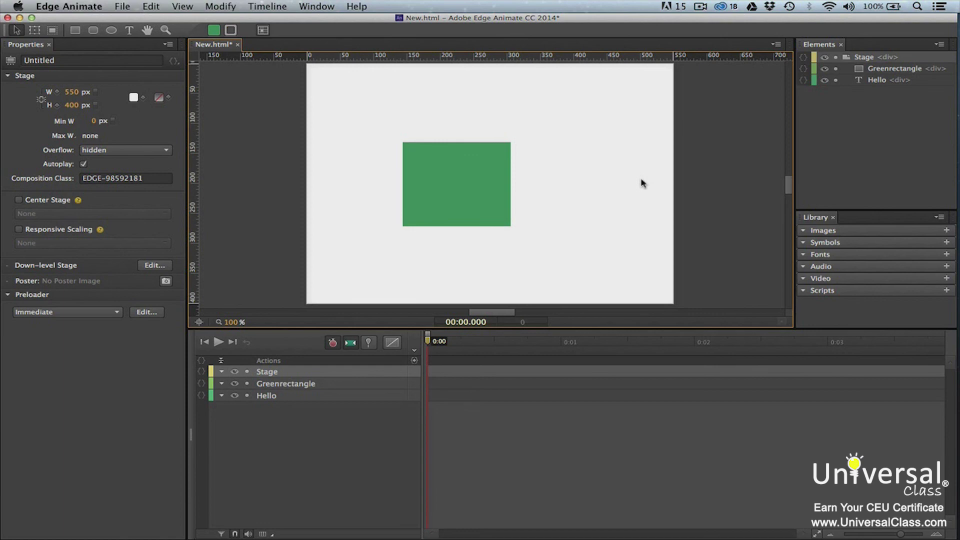
Step: Turn off visibility and turn on the lock for the Greenrectangle row in Elements
{"action": "left_click", "coordinate": [825, 69]}
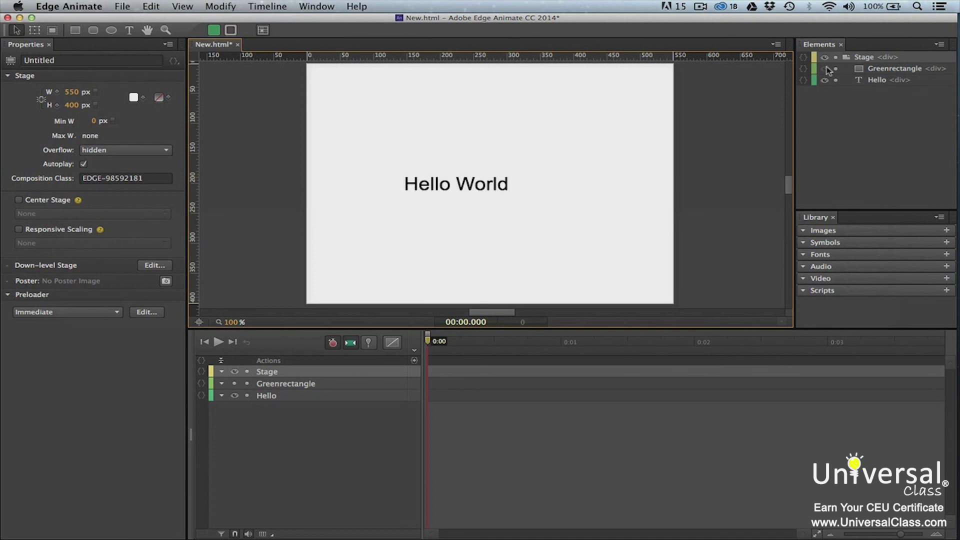
{"action": "left_click", "coordinate": [836, 69]}
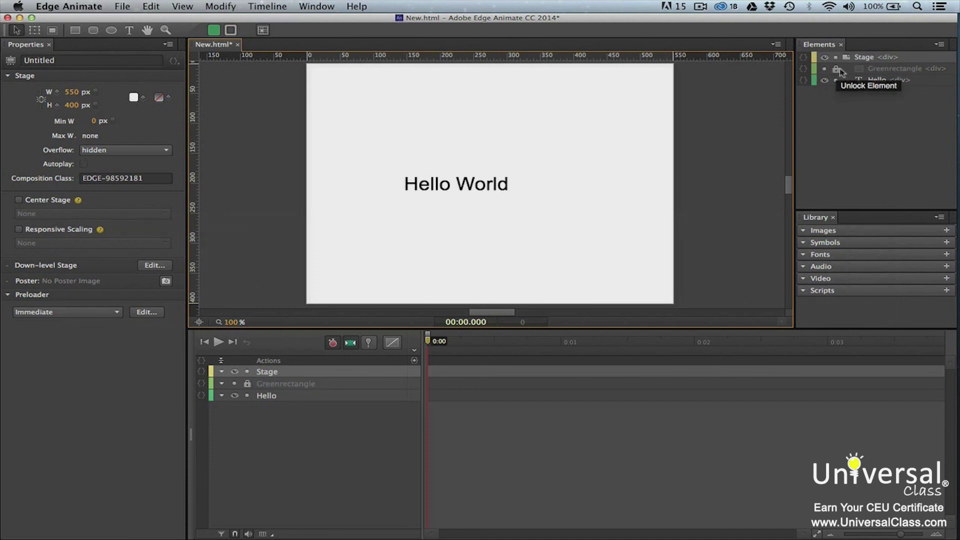